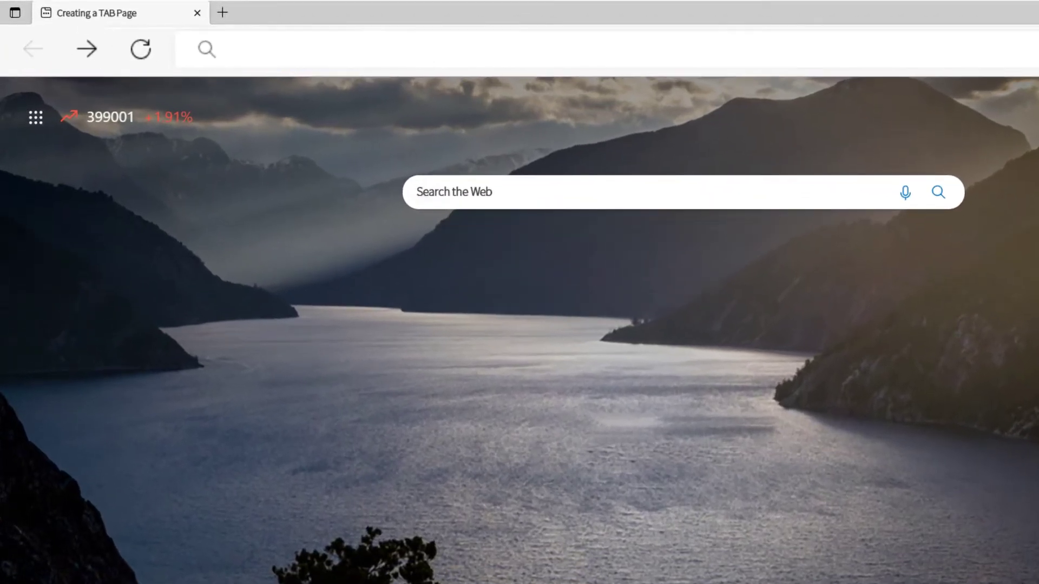
type("http:/")
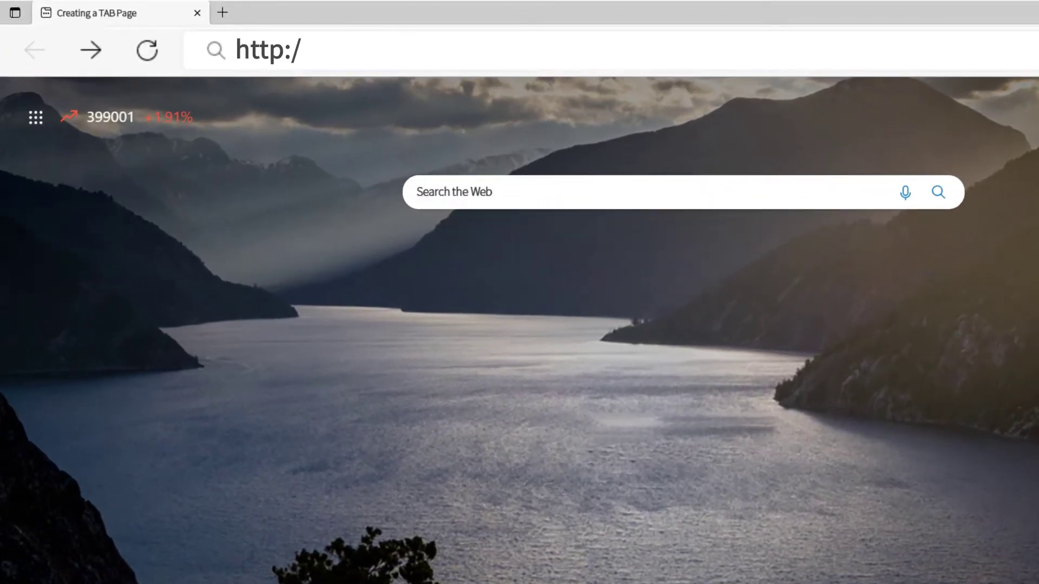
type("/192.168.10.")
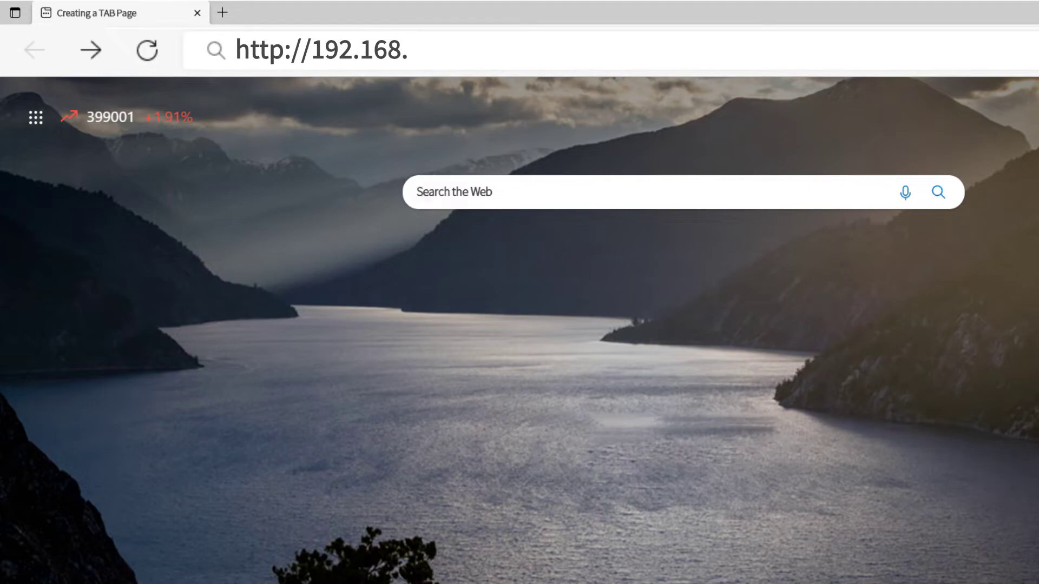
type("1")
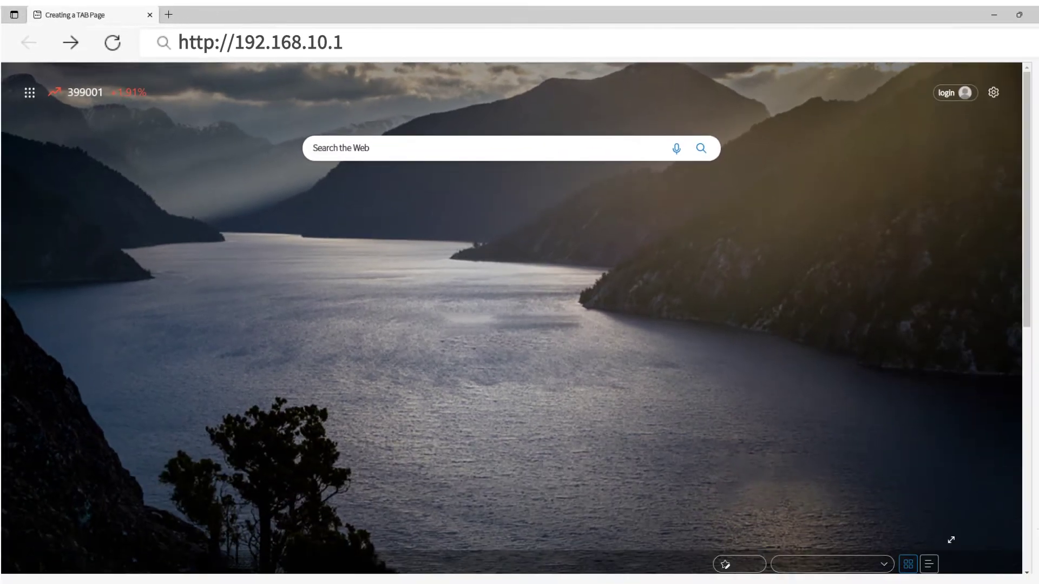
key("Return")
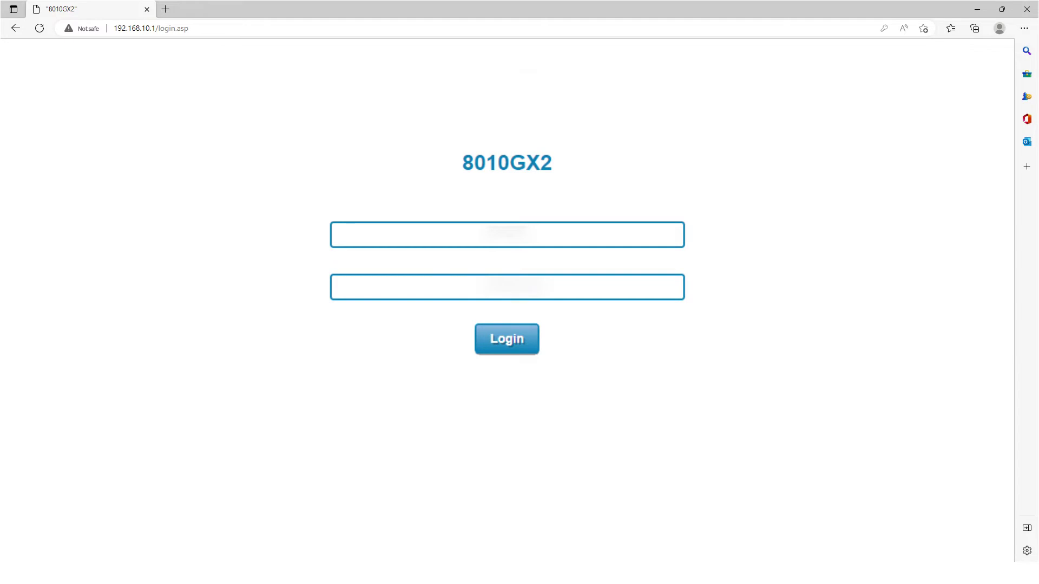
type("admin")
key("Tab")
type("admin")
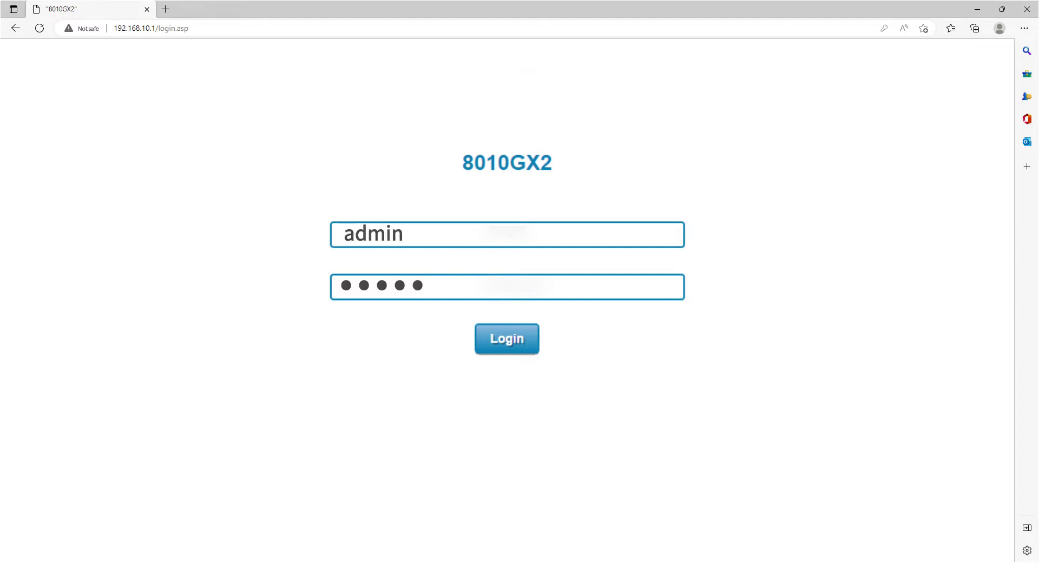
key("Return")
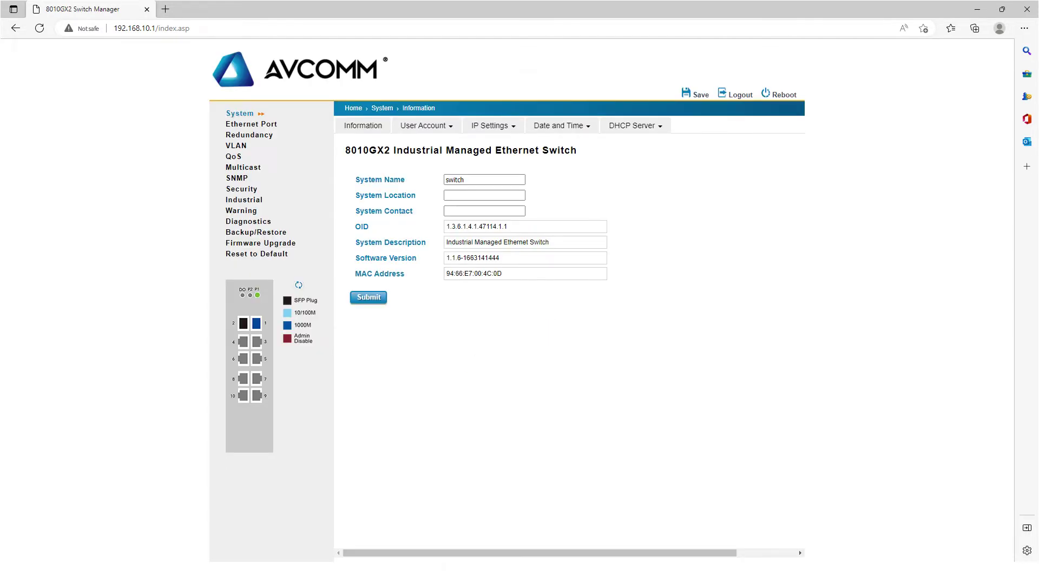
Add ERPS ring with Ring ID 1 under Redundancy > ERPS Settings and dismiss the confirmation
left_click(246, 135)
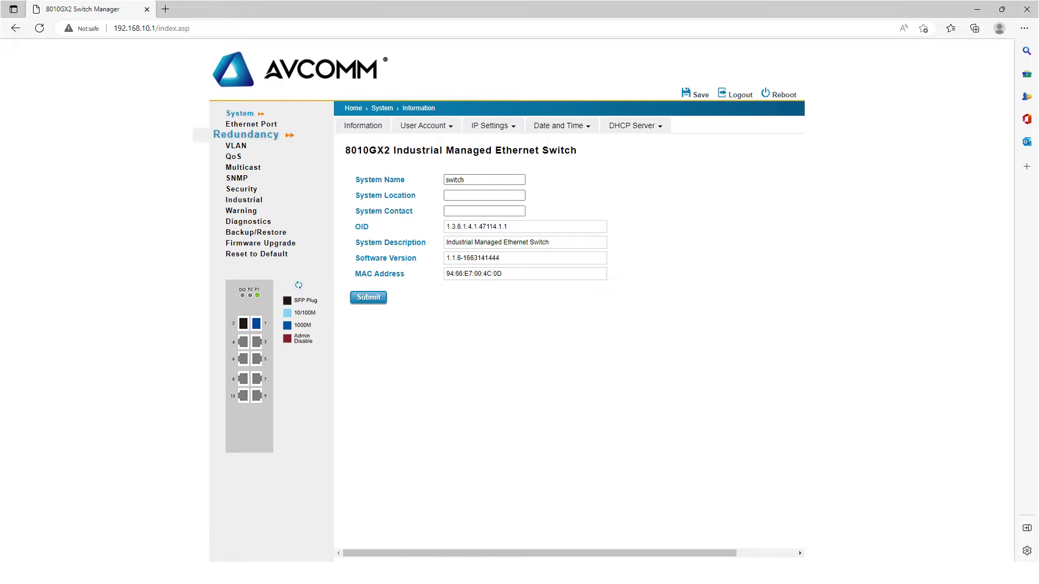
left_click(592, 126)
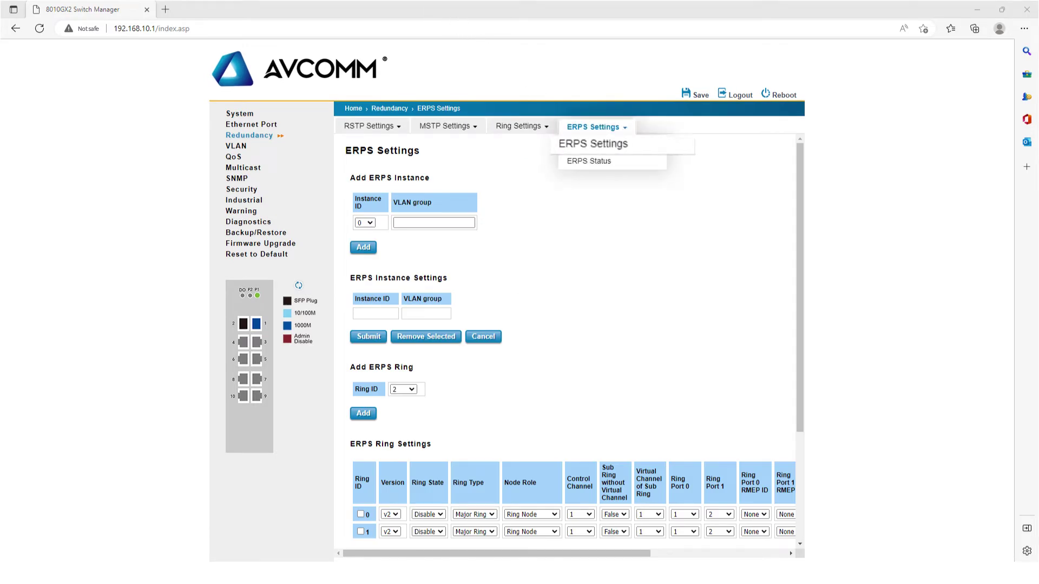
left_click(591, 143)
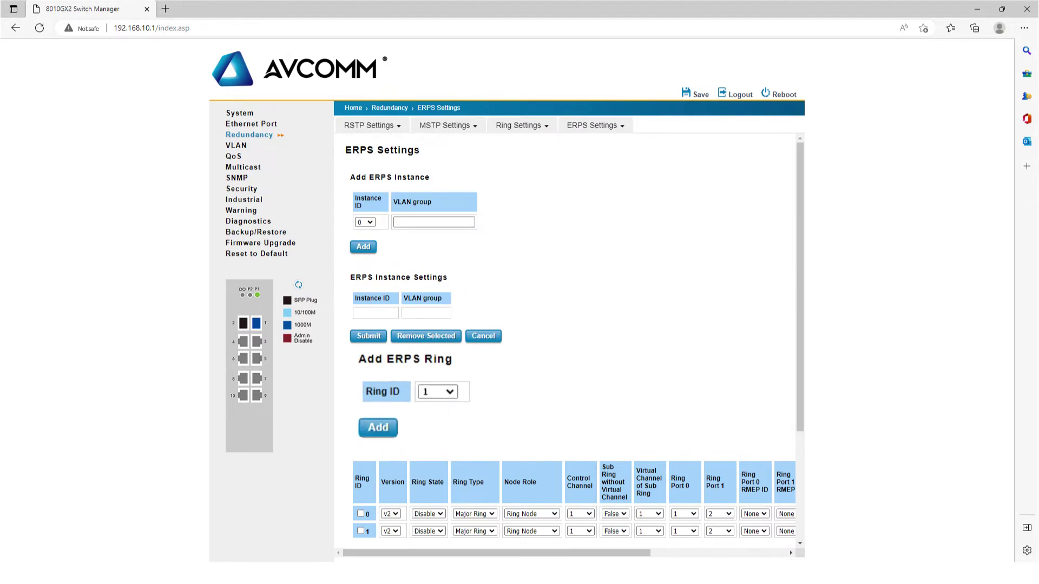
left_click(377, 427)
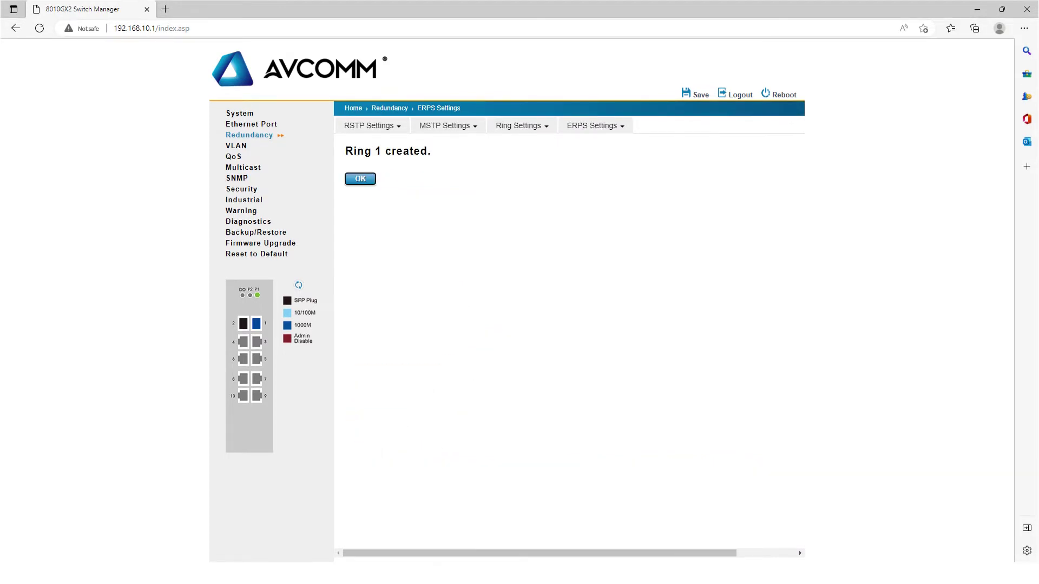
left_click(360, 178)
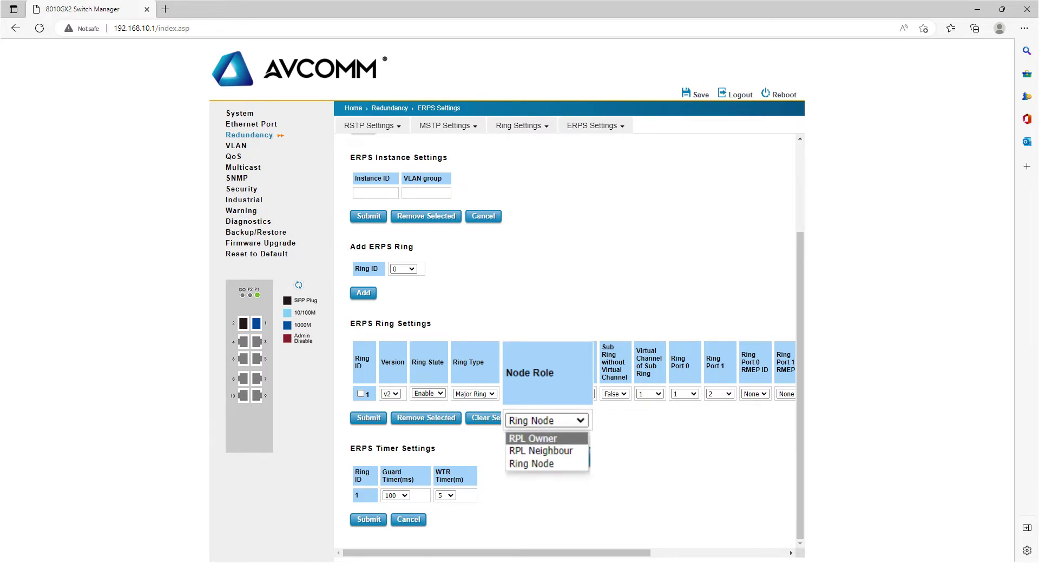
Set ring 1's Node Role to RPL Owner and submit it
key("Return")
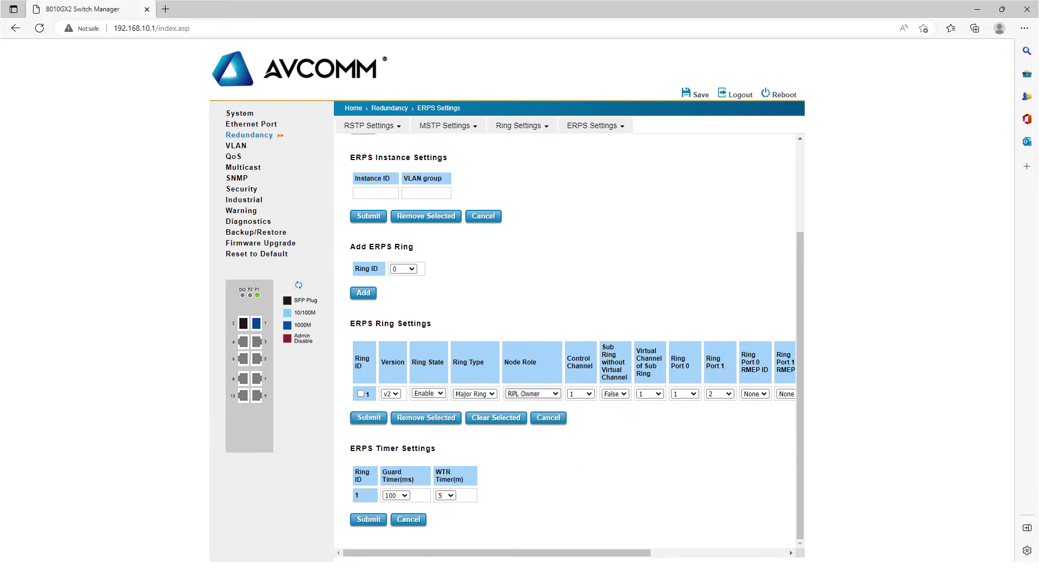
key("Return")
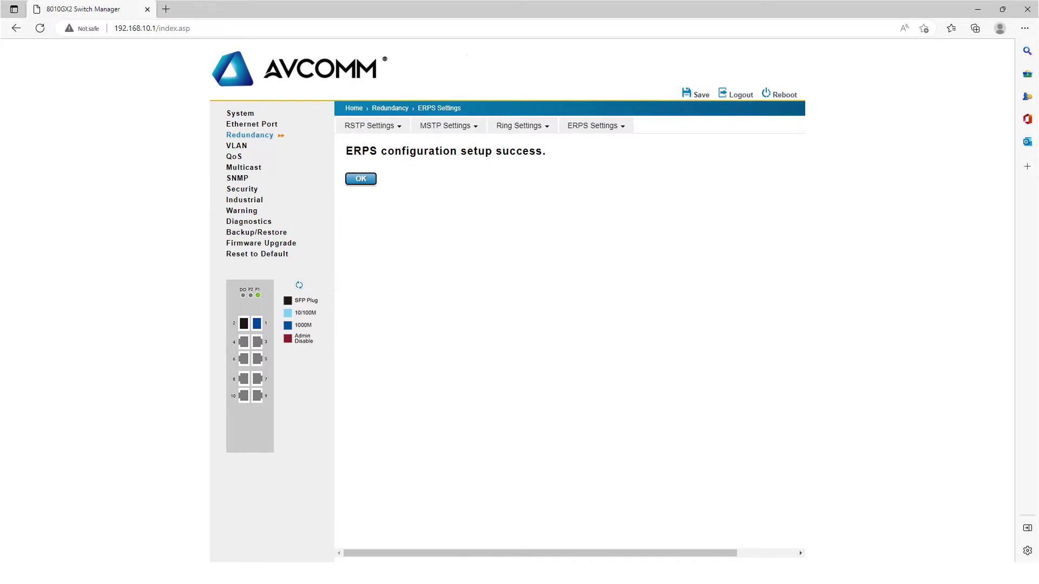
key("Return")
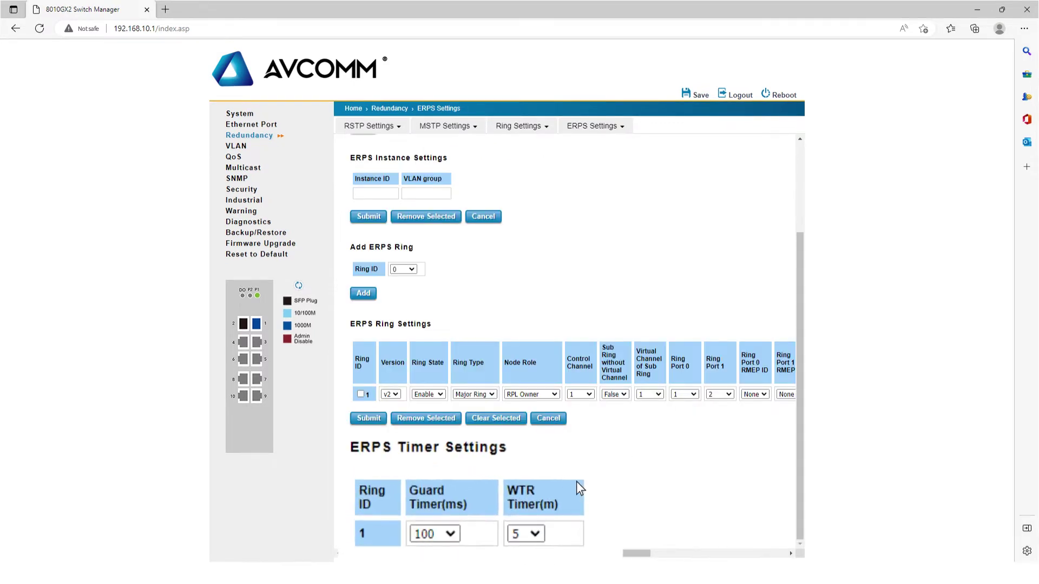
Change the WTR Timer from 5 to 1 minute and submit it
left_click(449, 496)
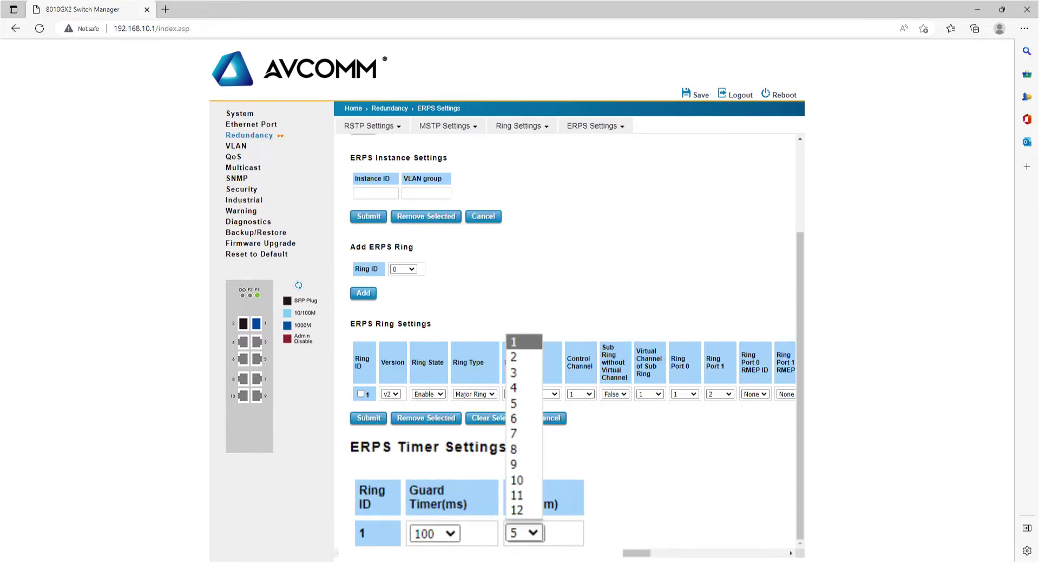
key("Return")
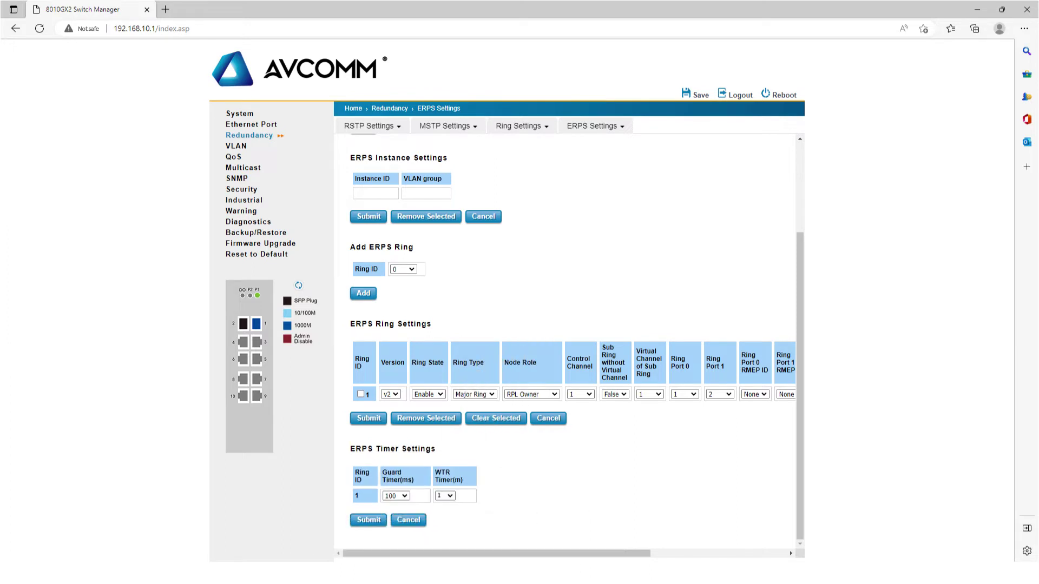
key("Tab")
key("Return")
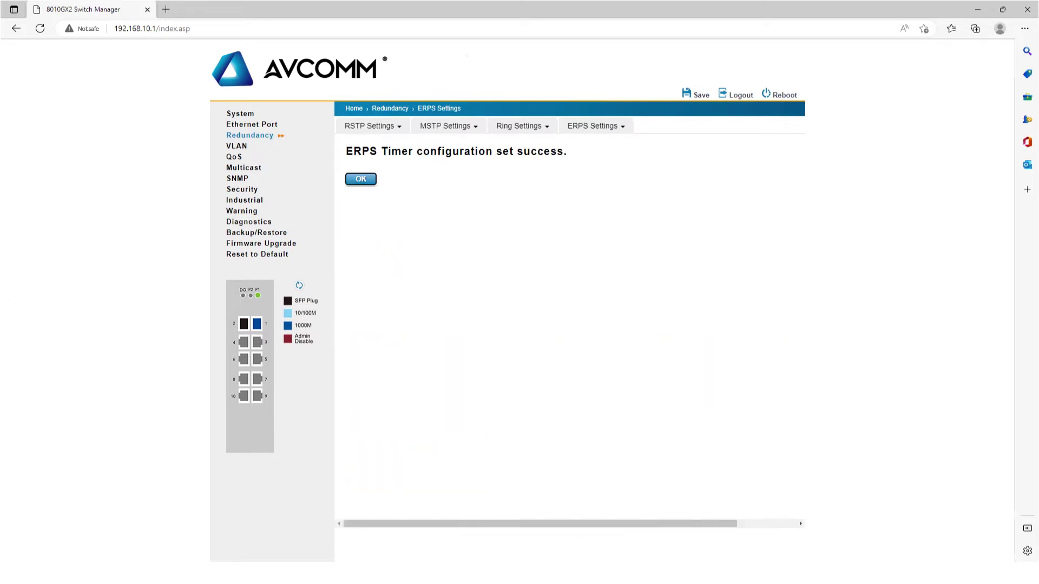
key("Return")
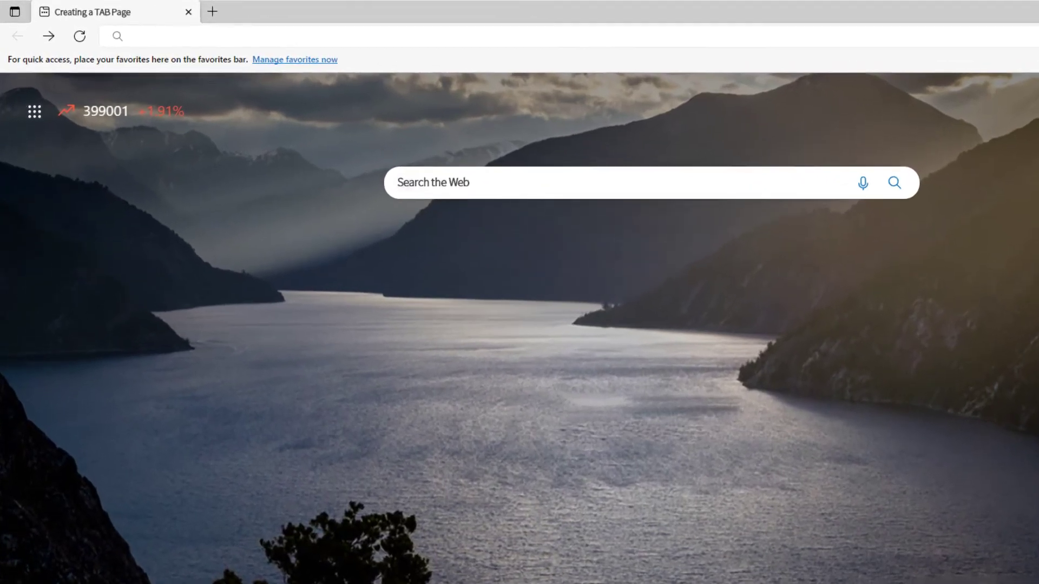
type("http://192.168.10.2")
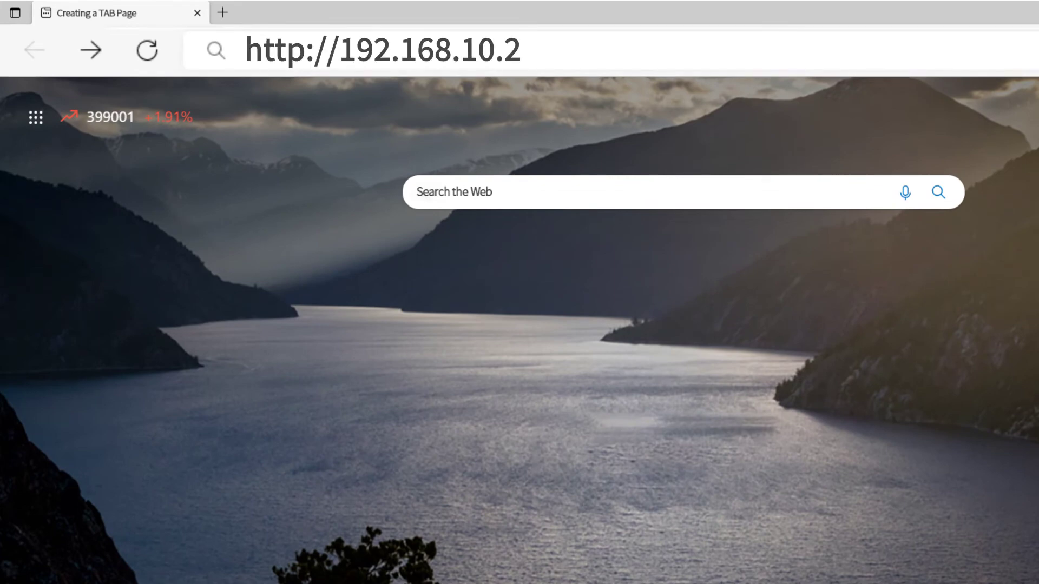
key("Return")
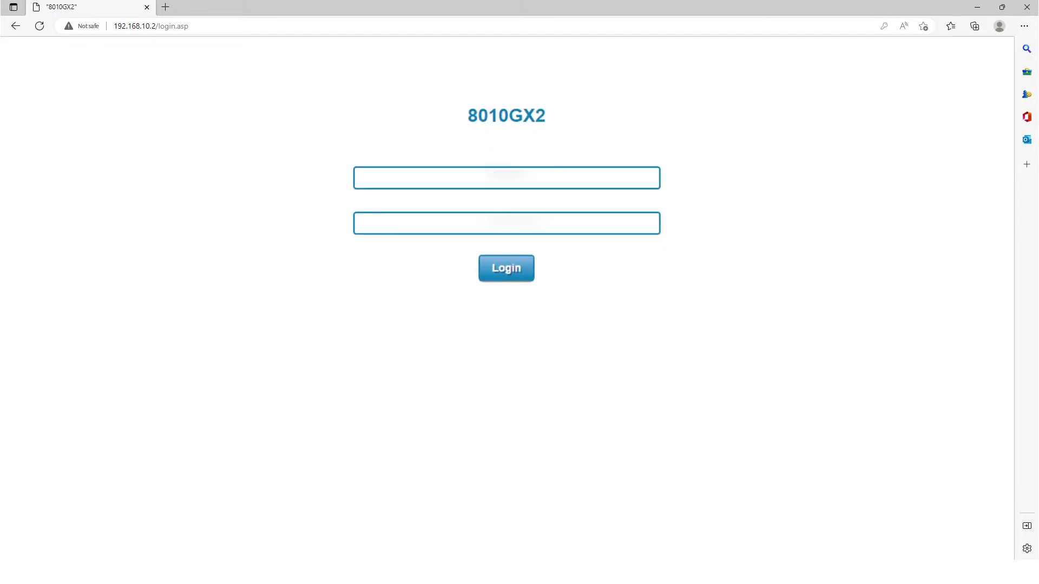
type("admin")
key("Tab")
type("admin")
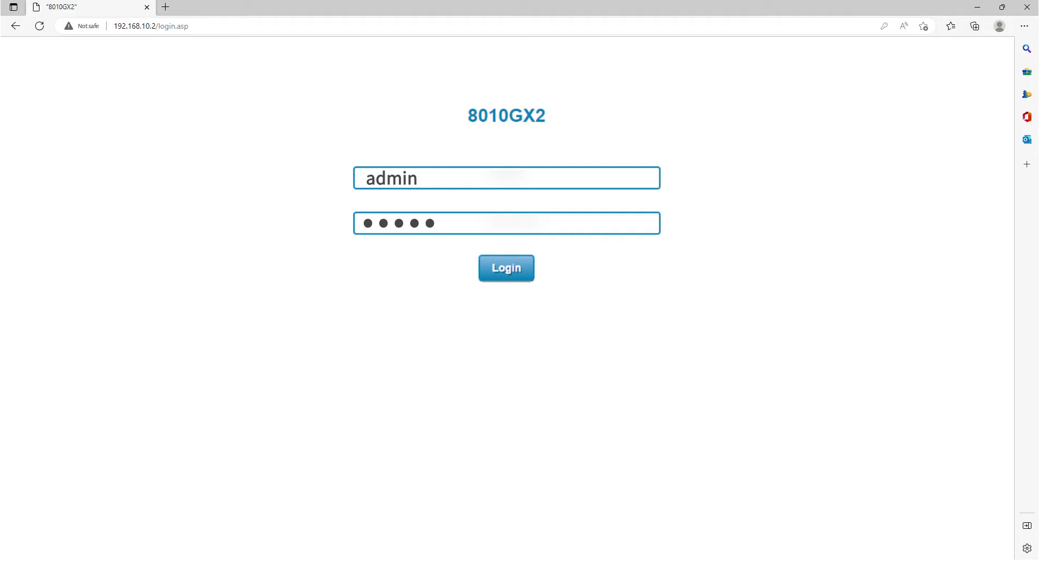
key("Return")
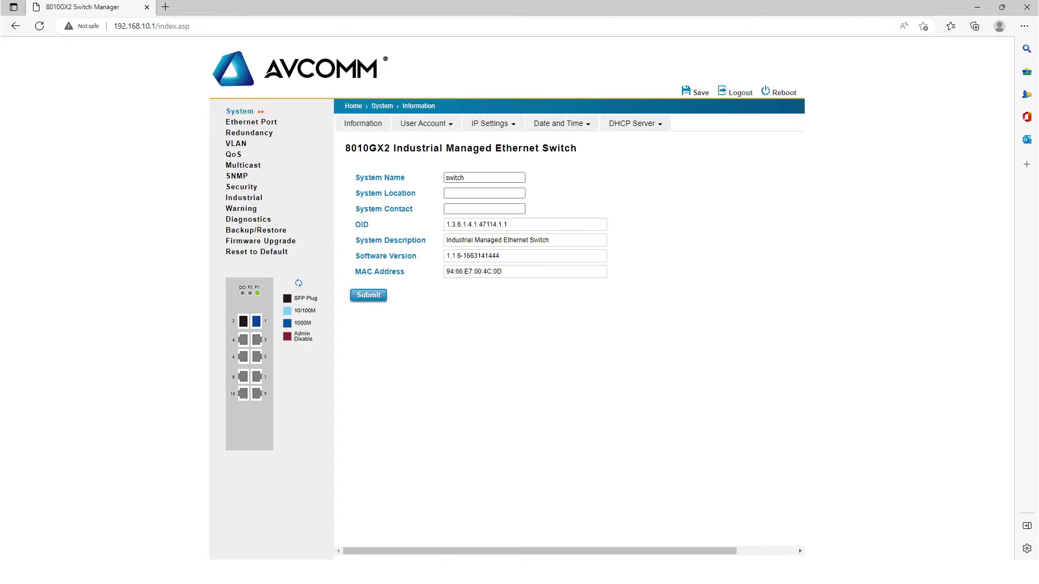
Configure ERPS ring 1 as an enabled Ring Node under Redundancy and submit it
left_click(248, 132)
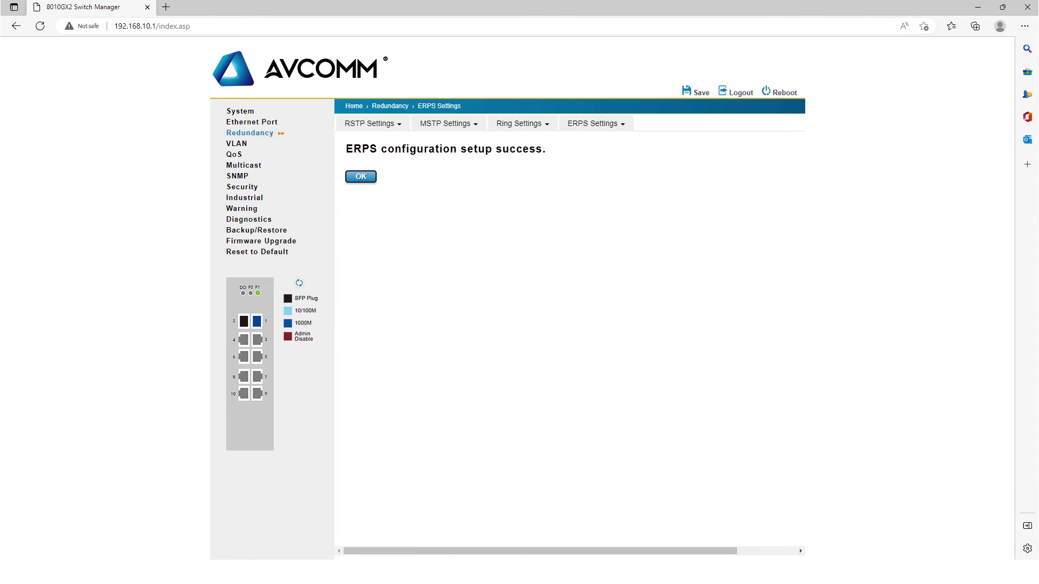
Set the WTR Timer to 1 minute under ERPS Timer Settings and submit it
key("Return")
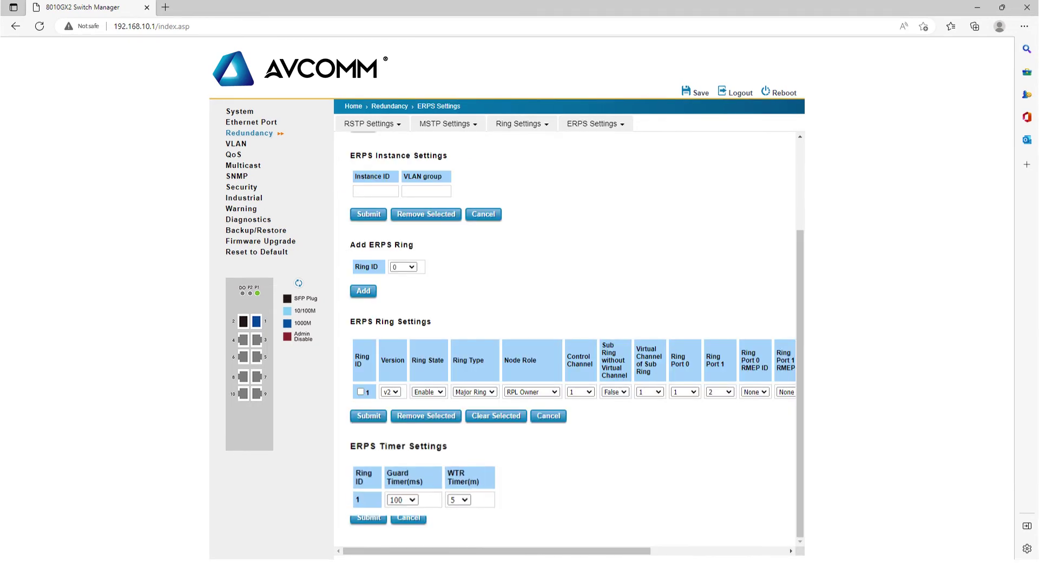
left_click(444, 493)
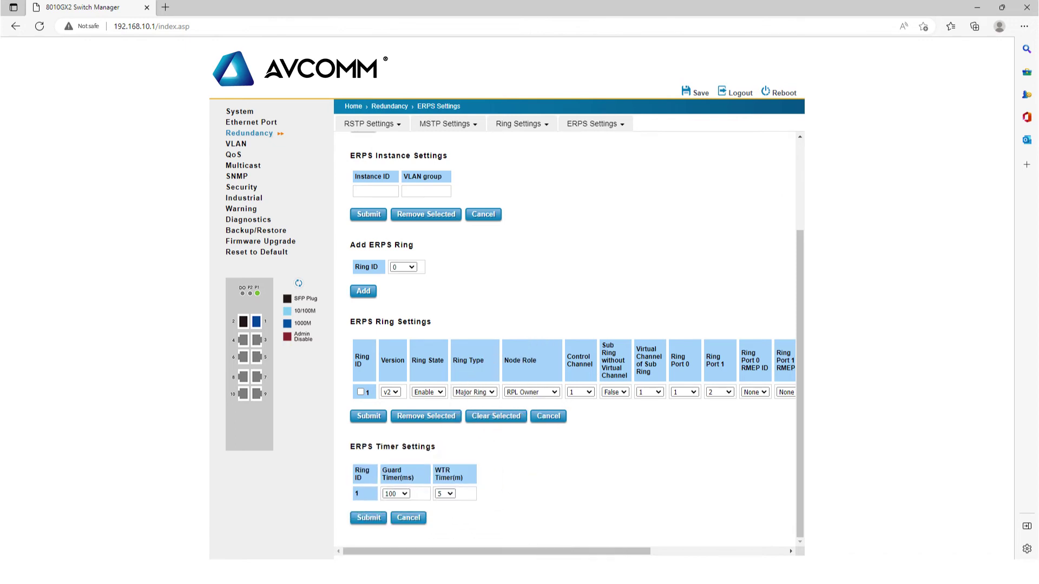
key("Tab")
key("Return")
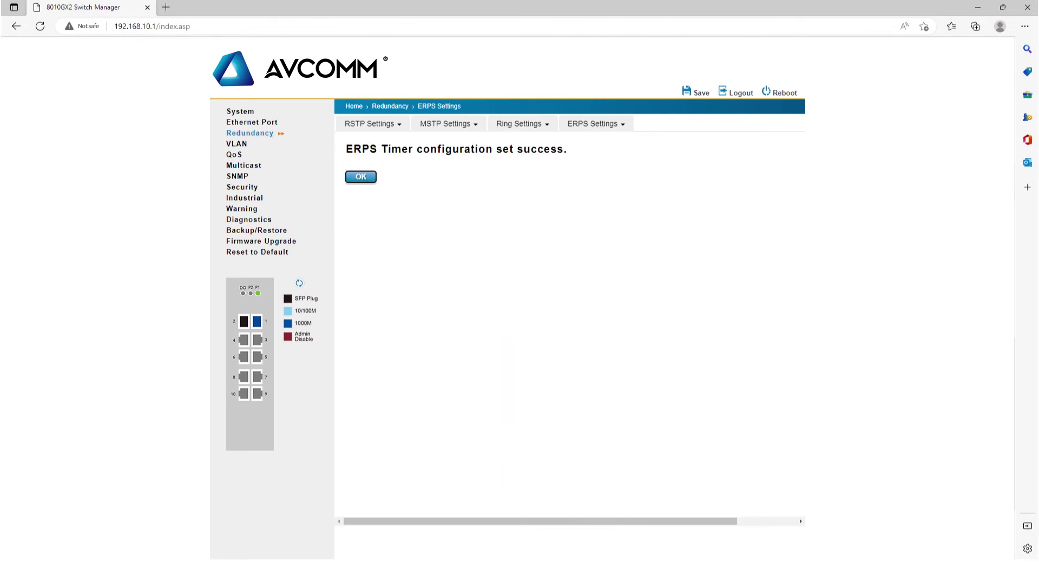
key("Return")
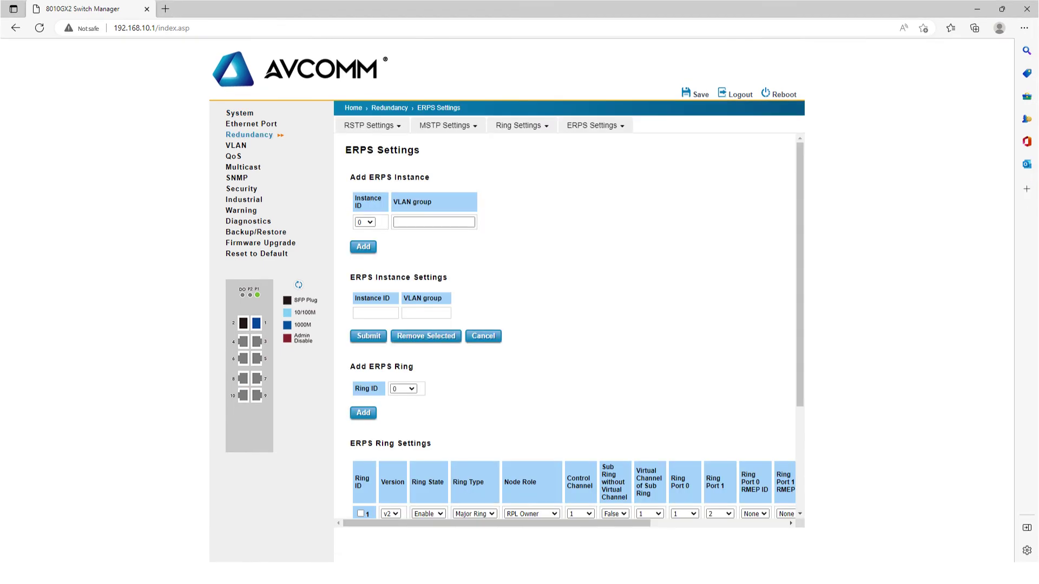
Switch from ERPS Settings to the ERPS Status page to view the ring
left_click(582, 129)
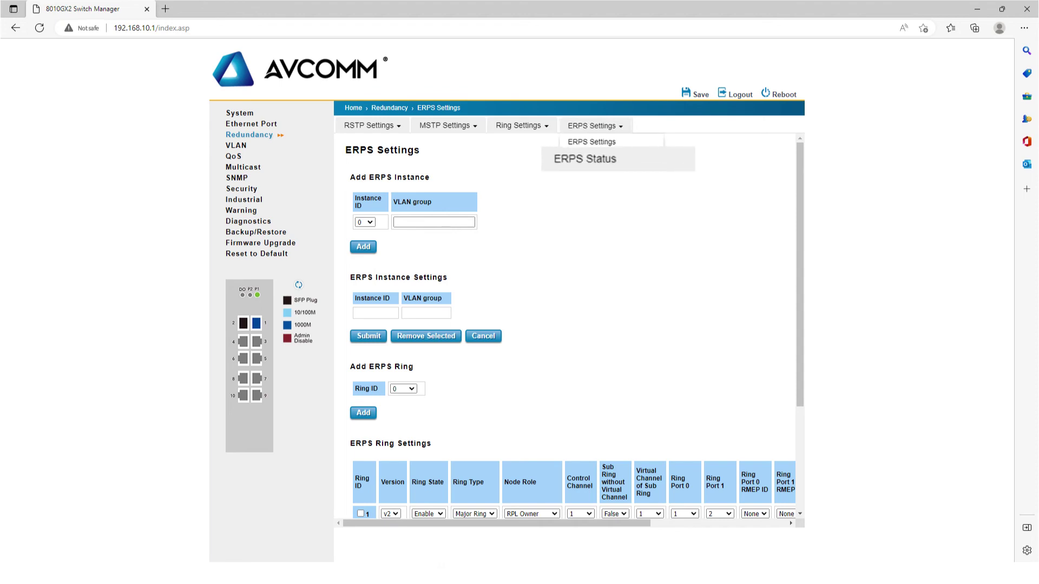
left_click(589, 158)
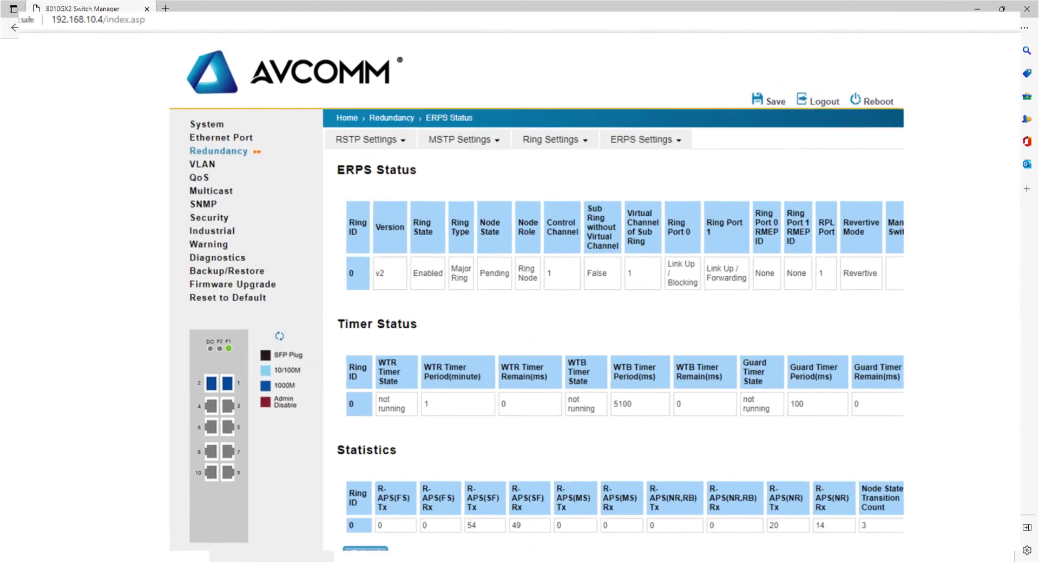